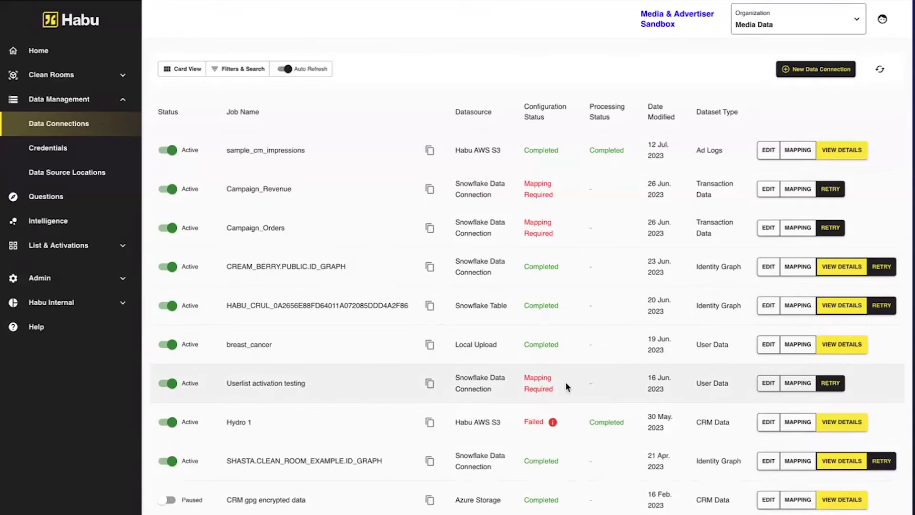
- Review the configuration of the Identity Graph data connection that uses a Snowflake Table source, and leave it without saving
left_click(769, 308)
scroll(804, 311, "down", 3)
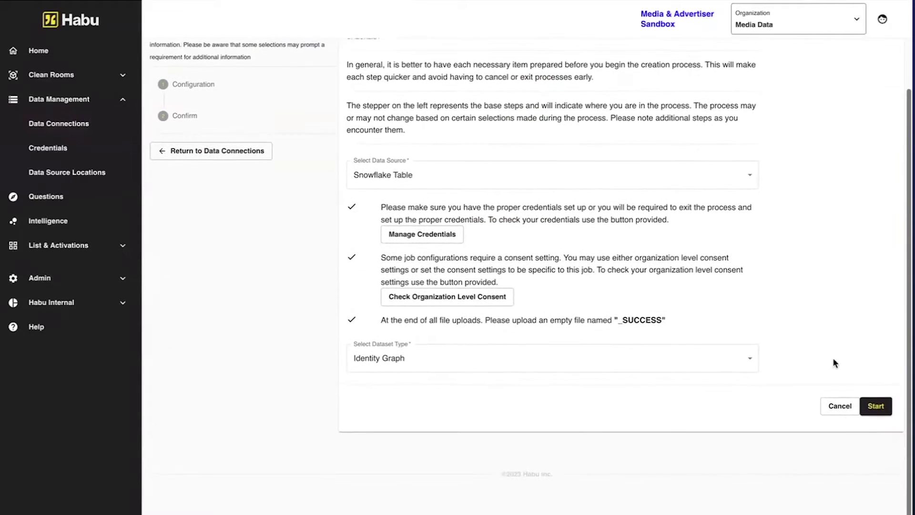
left_click(874, 412)
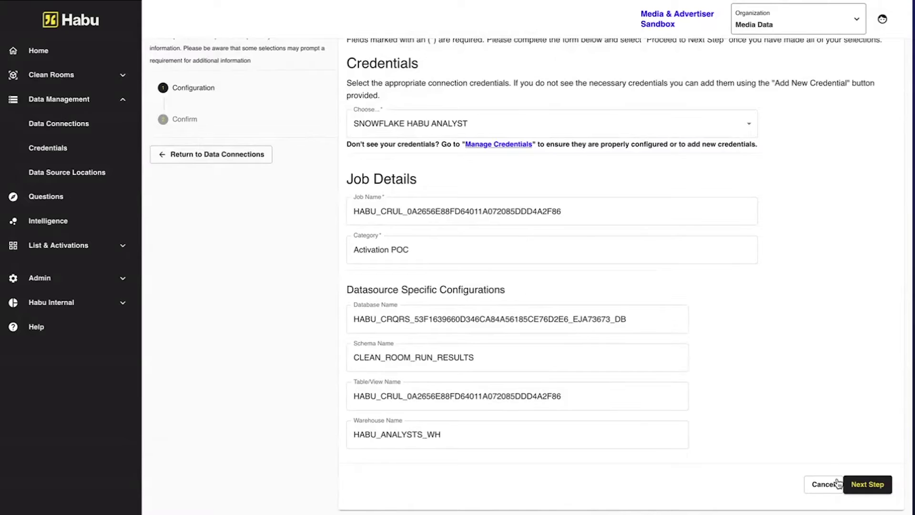
left_click(817, 486)
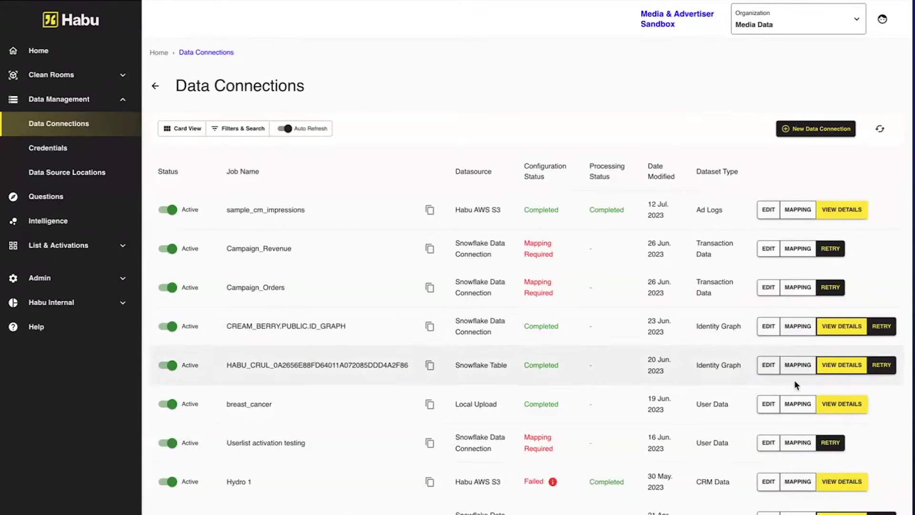
- Exclude the PERSON_ID and MAID_MD5 fields in the field mapping of CREAM_BERRY.PUBLIC.ID_GRAPH, and cancel the mapping
left_click(798, 326)
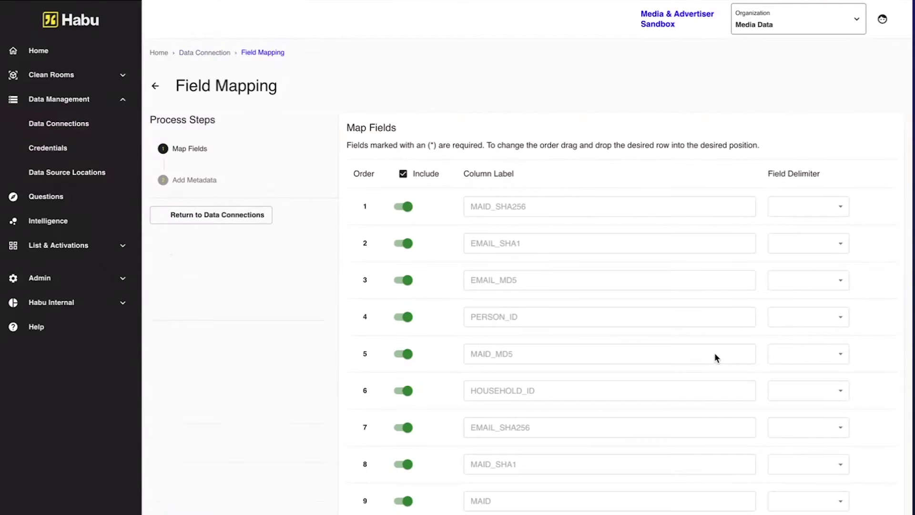
scroll(714, 356, "down", 3)
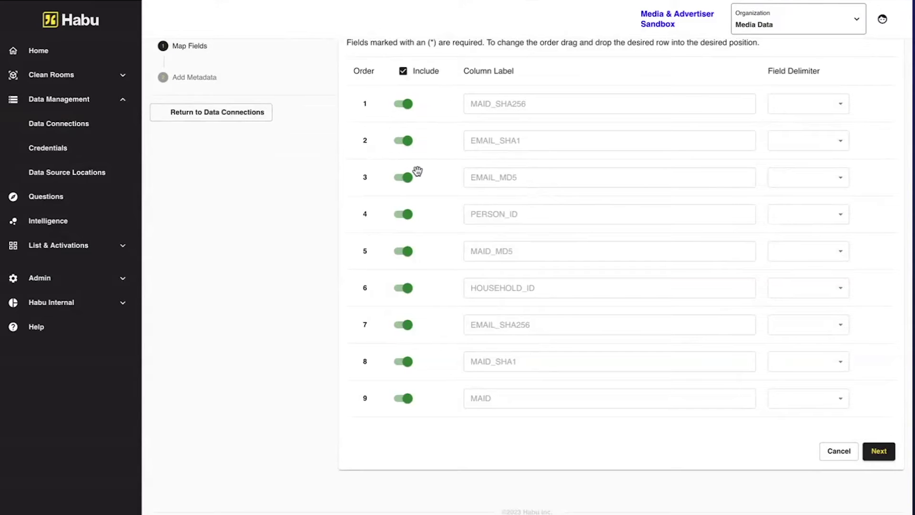
left_click(405, 215)
left_click(405, 253)
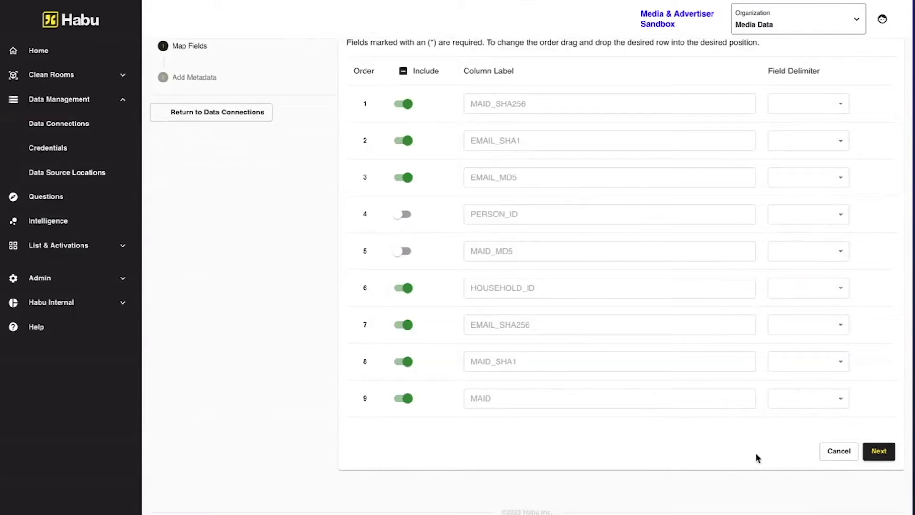
left_click(837, 451)
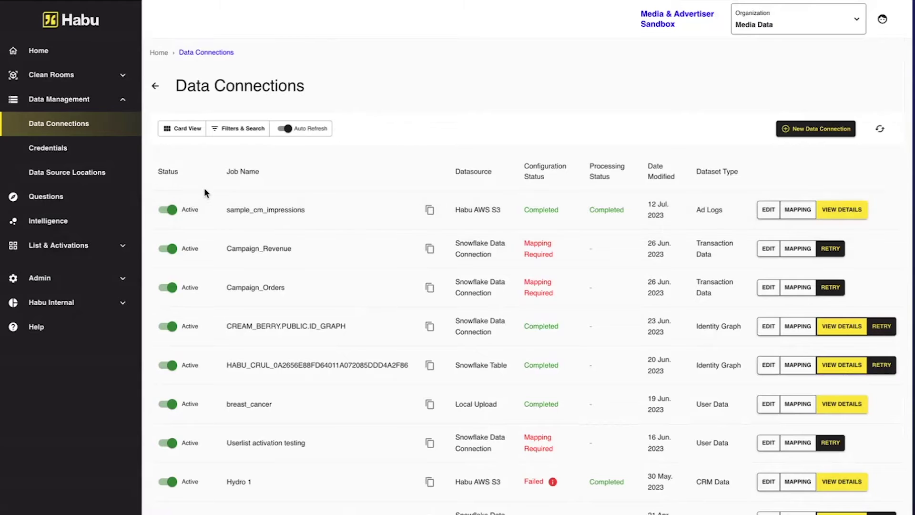
- Show the list of clean rooms and open the Conference Demo clean room for editing
left_click(75, 84)
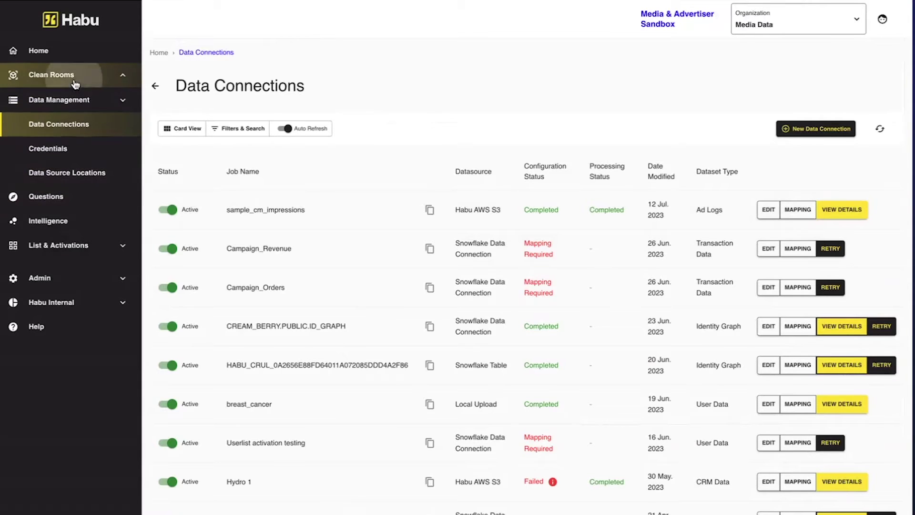
left_click(85, 101)
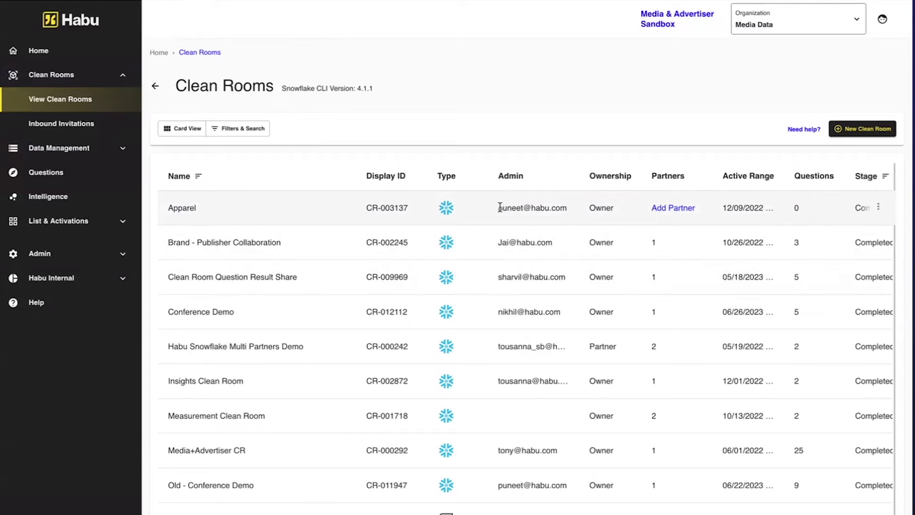
scroll(509, 303, "right", 5)
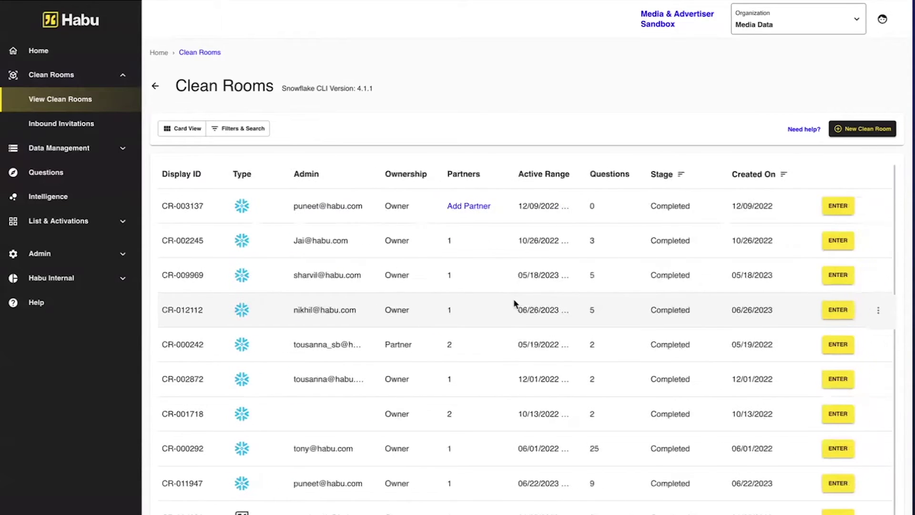
left_click(878, 310)
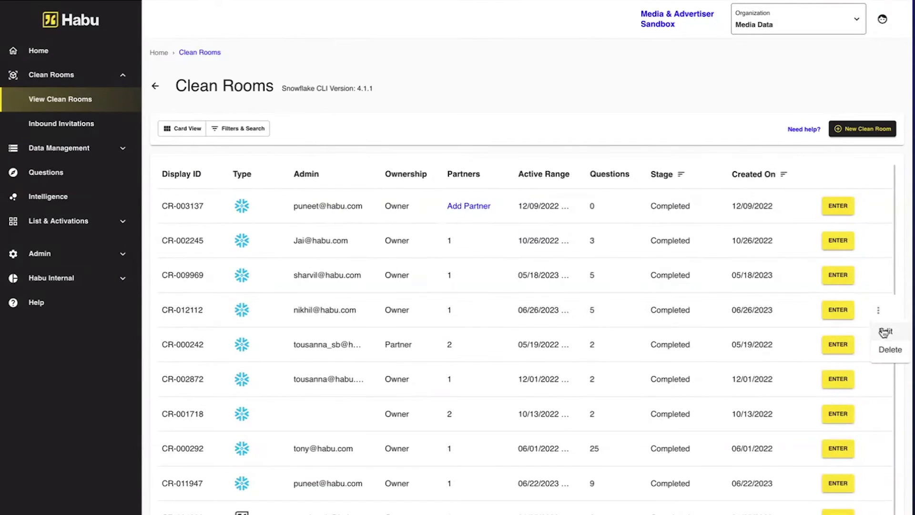
left_click(883, 331)
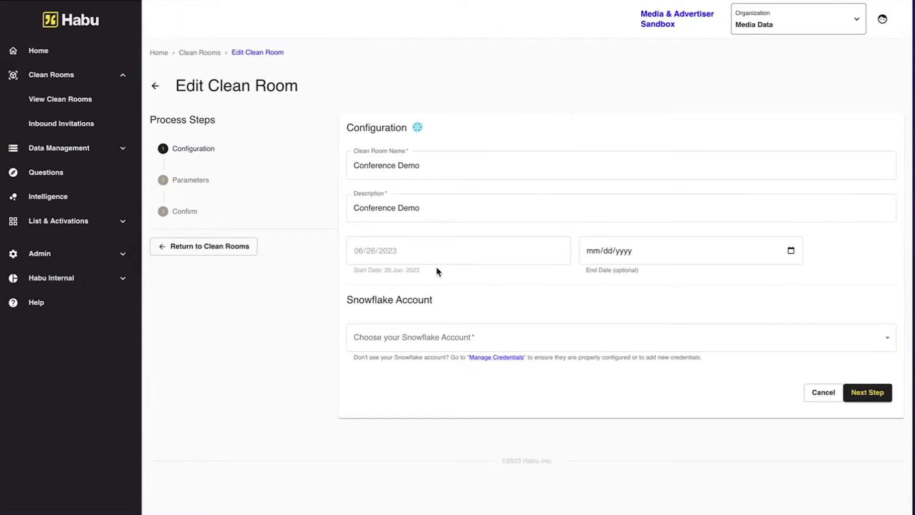
- Choose the available Snowflake account for the Conference Demo clean room and proceed to its data control parameters
left_click(423, 342)
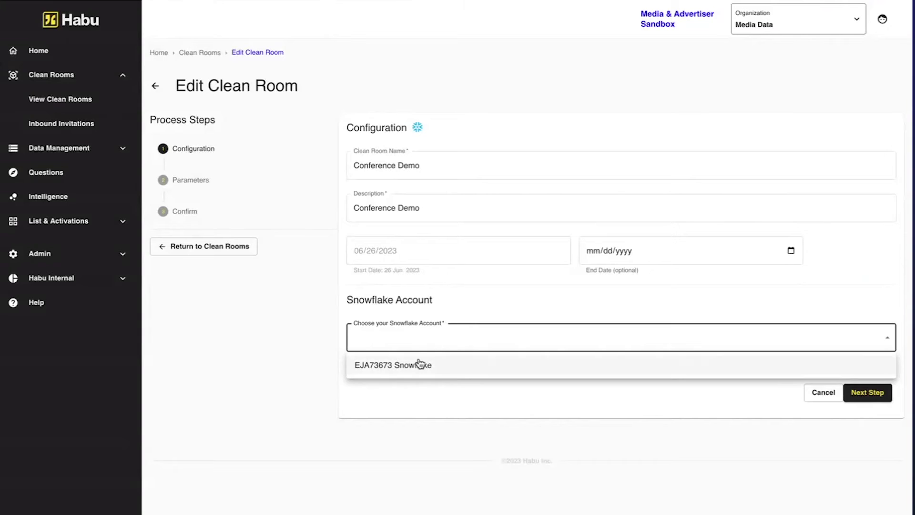
left_click(418, 364)
left_click(874, 395)
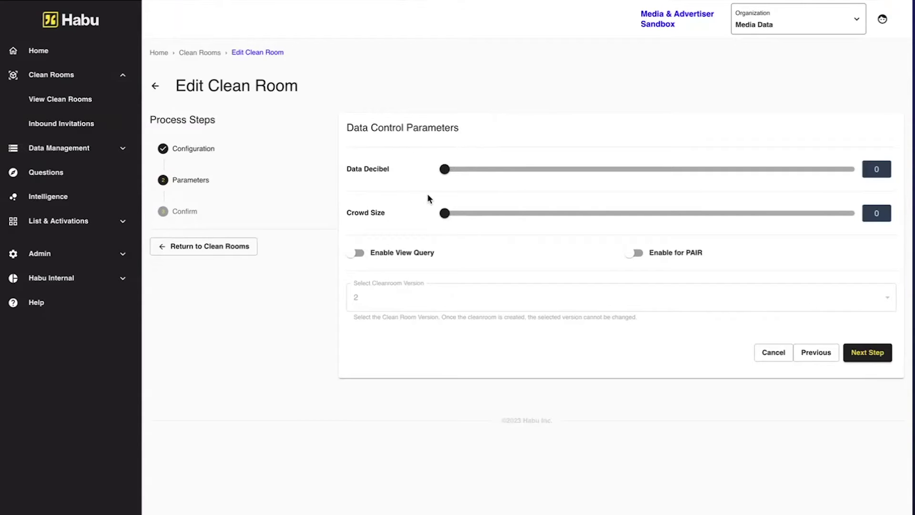
- Set Data Decibel to 43 and Crowd Size to 55, and cancel the clean room edit
left_click_drag(444, 169, 621, 175)
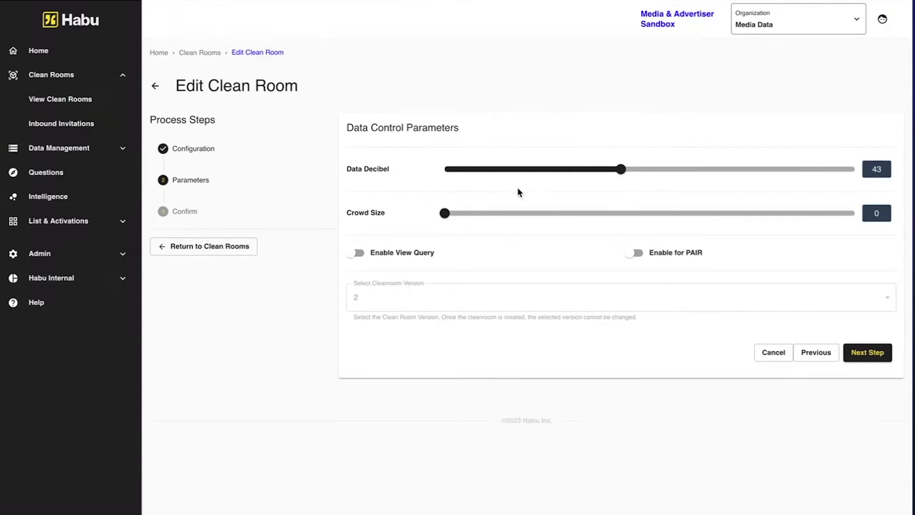
left_click_drag(445, 213, 670, 214)
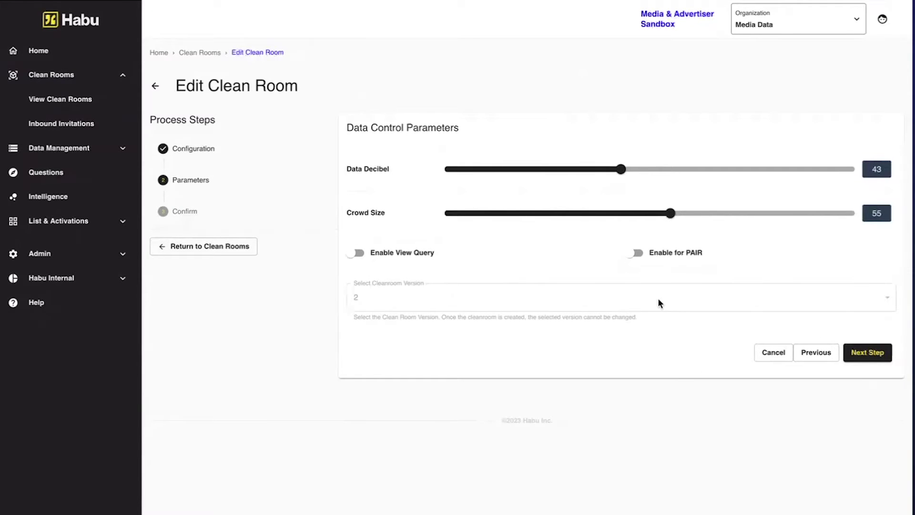
left_click(765, 355)
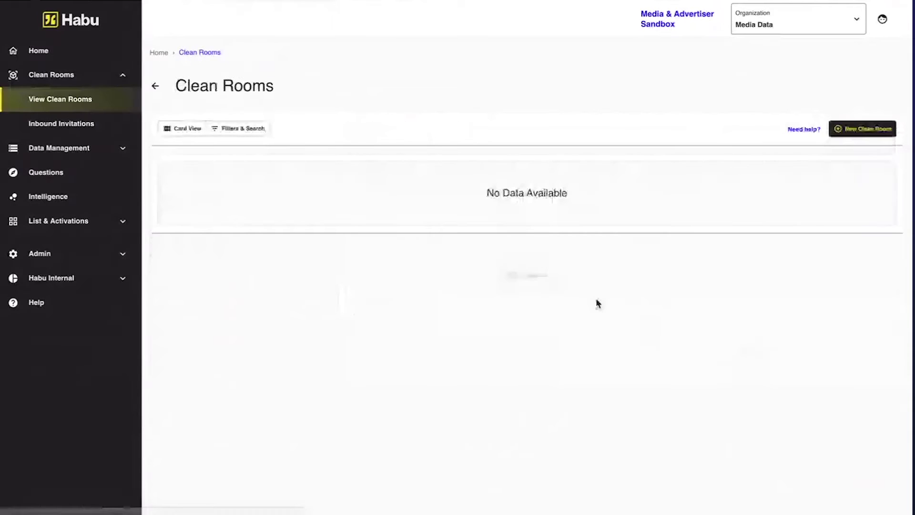
- Enter the Conference Demo clean room and open the configuration of its Ad Logs dataset, Adlog Impressions
scroll(398, 299, "right", 1)
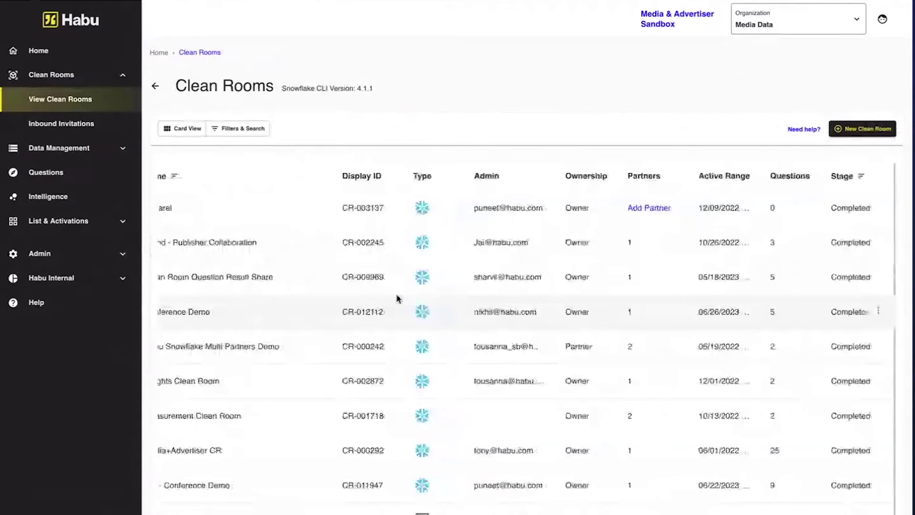
scroll(397, 298, "right", 2)
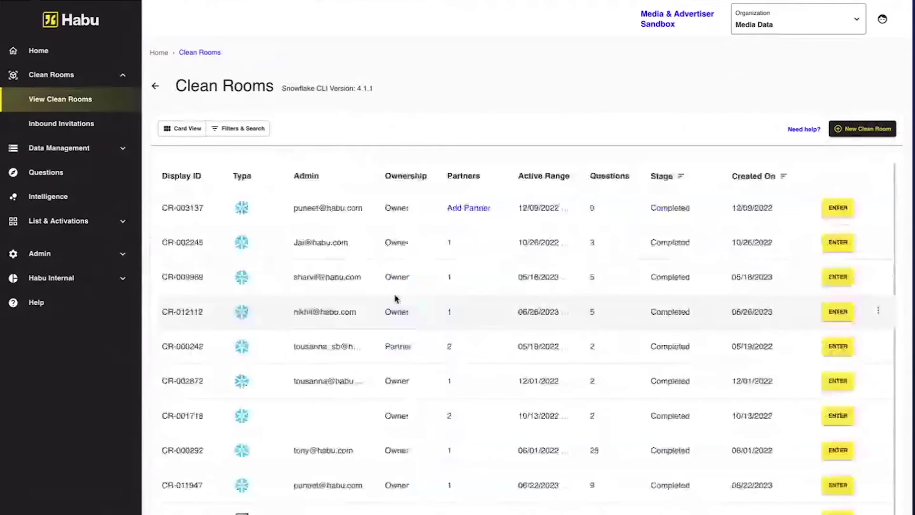
left_click(837, 311)
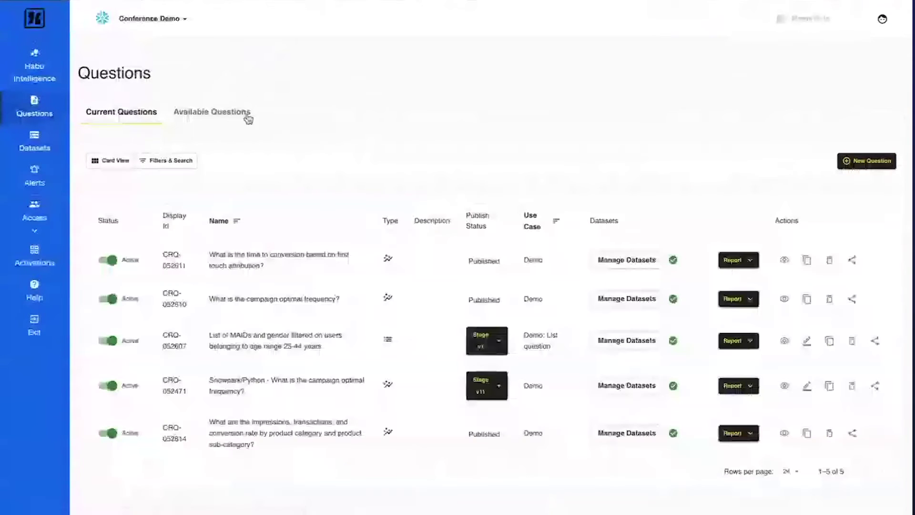
left_click(39, 145)
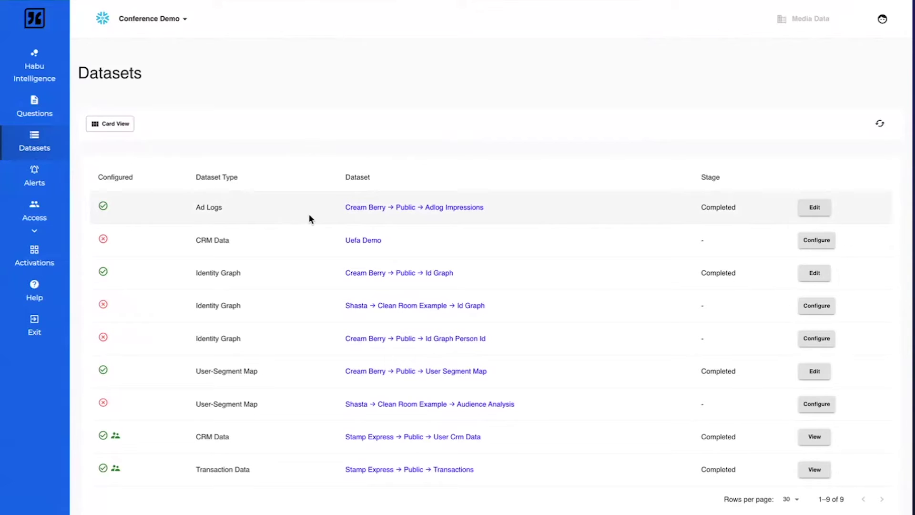
left_click(806, 213)
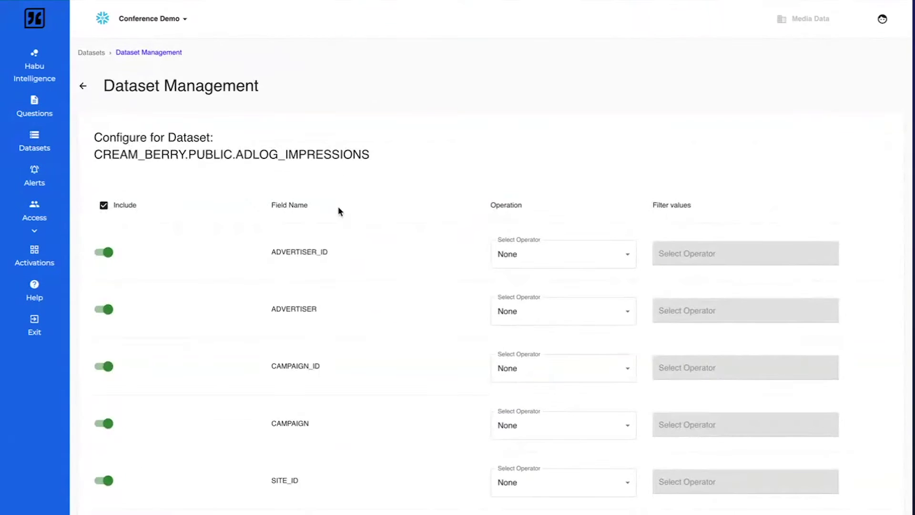
- Exclude the ADVERTISER_ID and ADVERTISER fields, set the CAMPAIGN_ID operator to In, and leave for the clean room's questions without saving
left_click(105, 252)
left_click(105, 309)
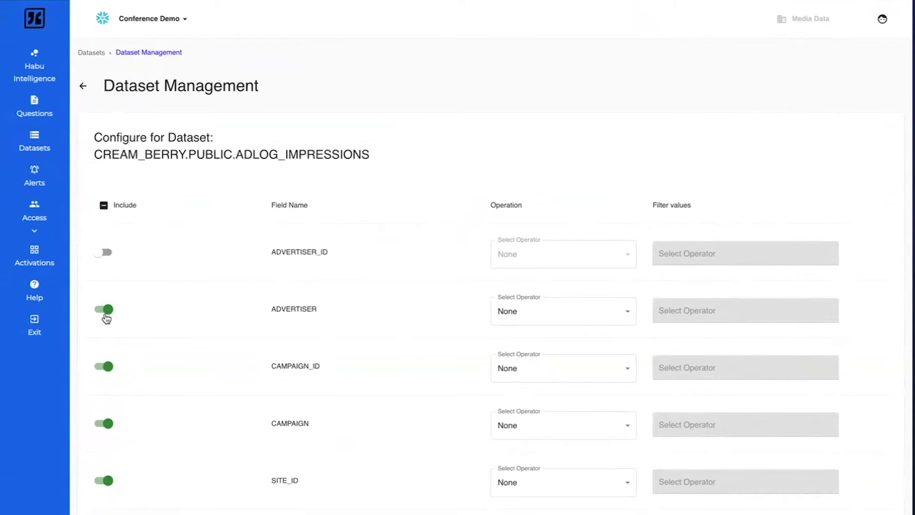
left_click(532, 368)
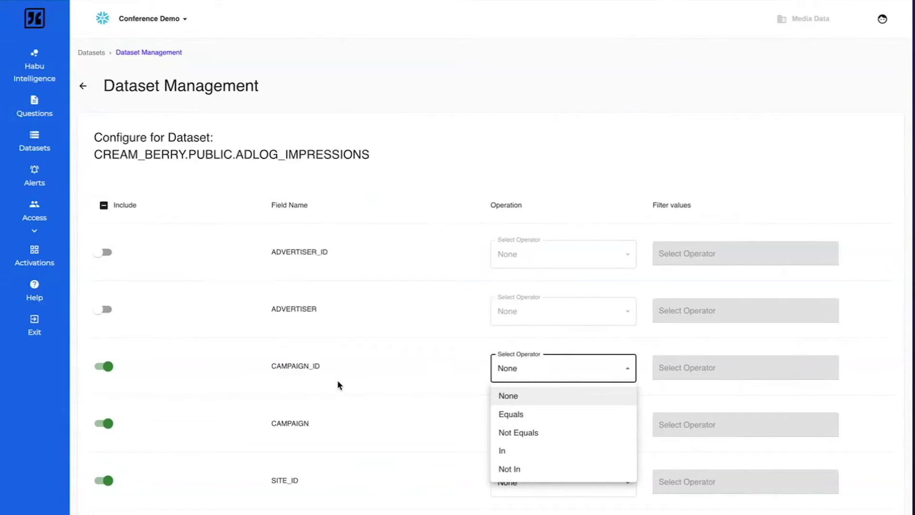
left_click(537, 457)
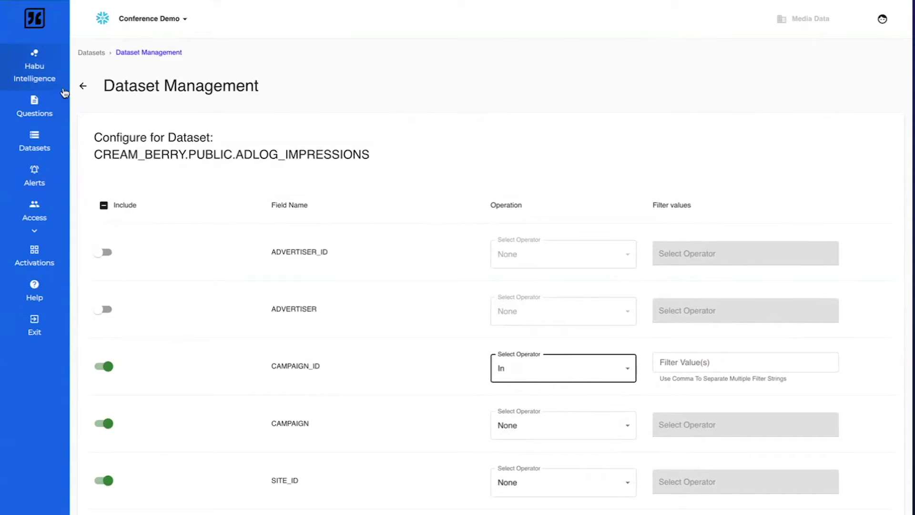
left_click(35, 80)
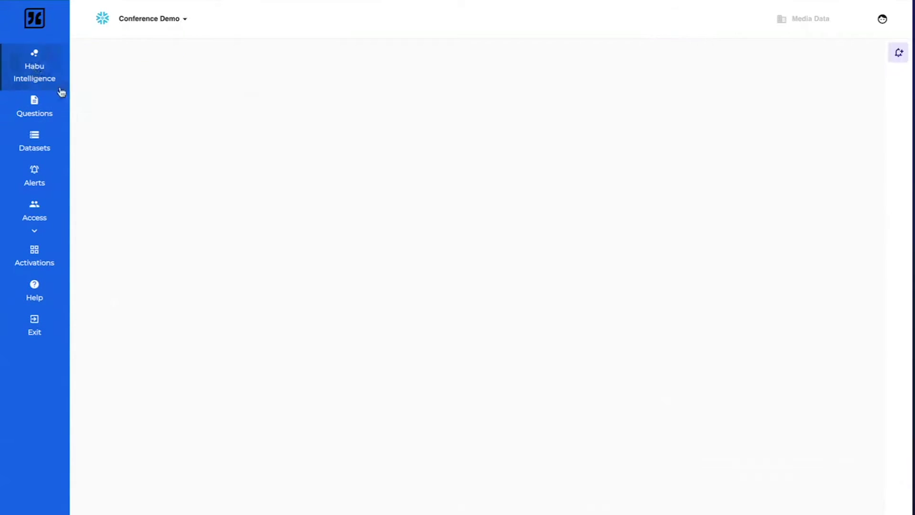
left_click(36, 108)
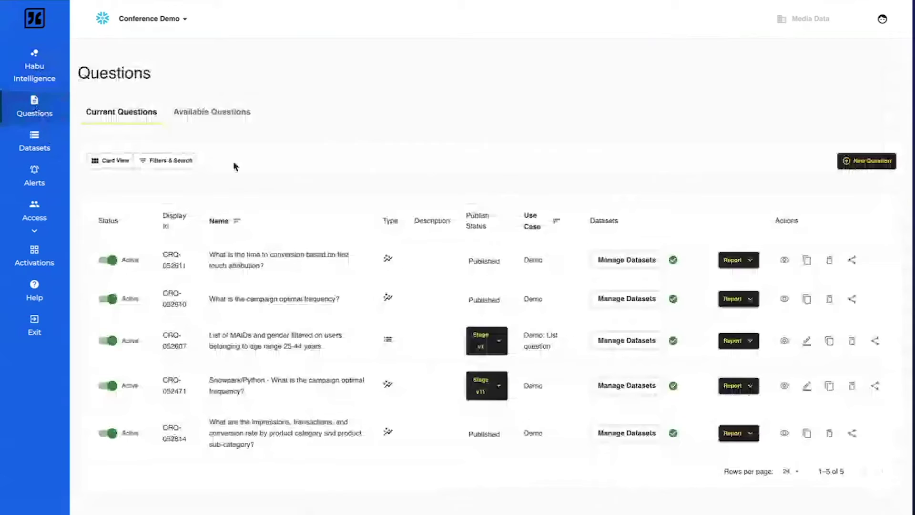
- Look at the partner invitation form in the clean room's partners and users area, and cancel it
left_click(36, 231)
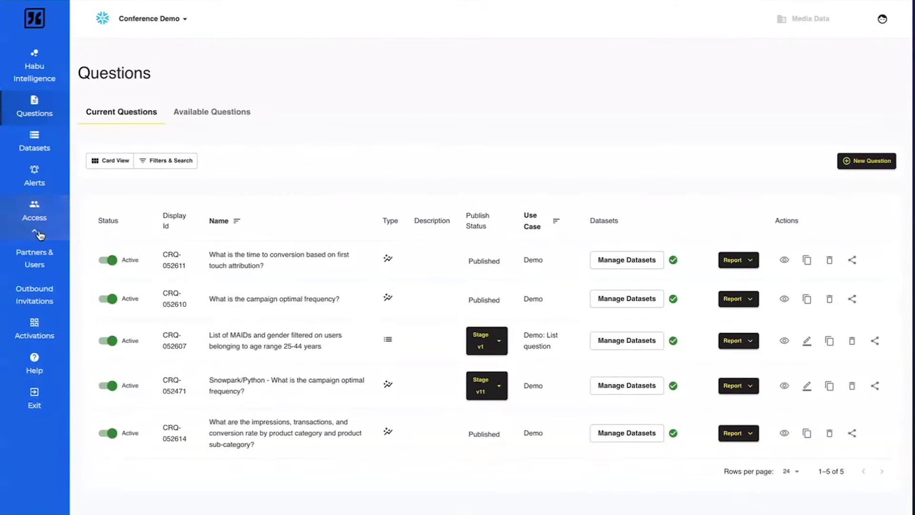
left_click(46, 261)
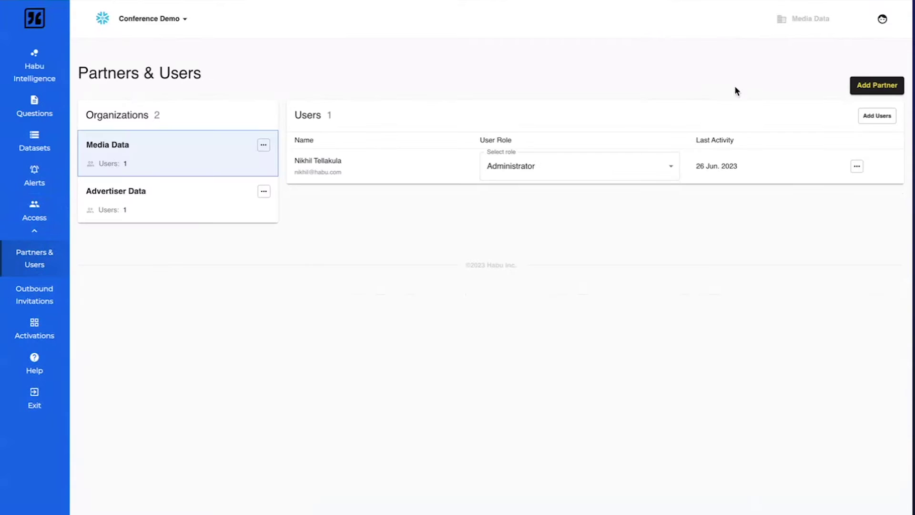
left_click(859, 85)
left_click(158, 170)
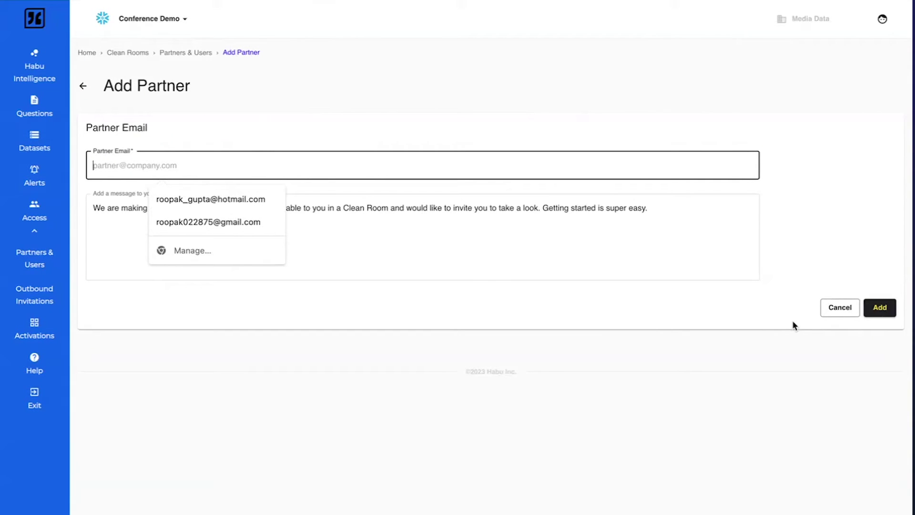
left_click(838, 310)
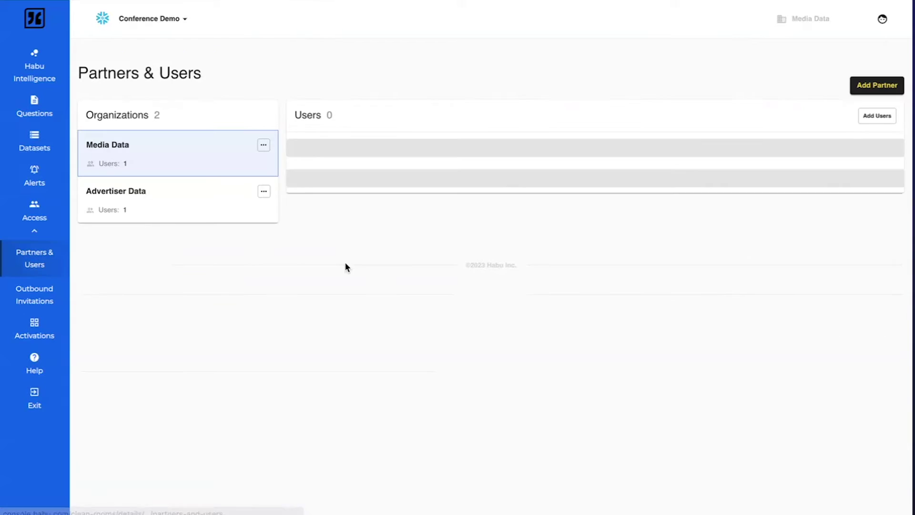
- Start cloning the question on impressions, transactions and conversion rate as an analytical Snowflake question, and look through its SQL query and available datasets
left_click(34, 114)
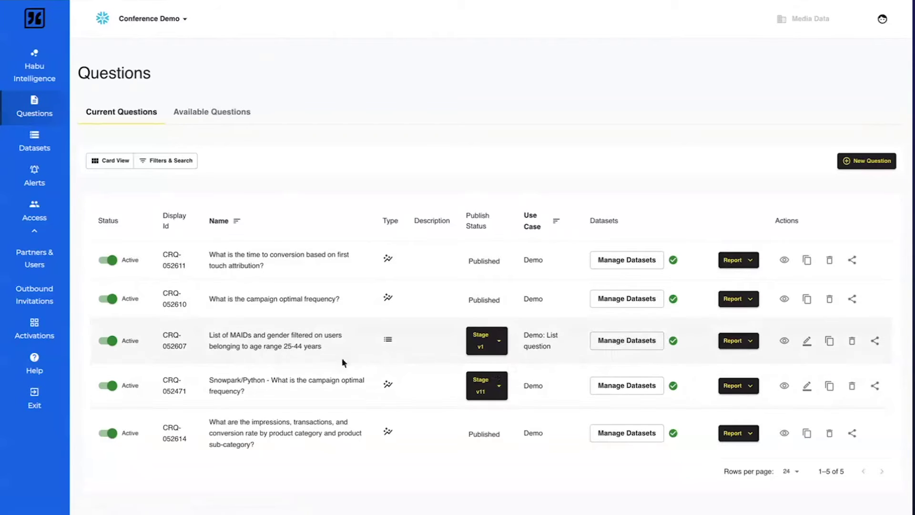
left_click(806, 433)
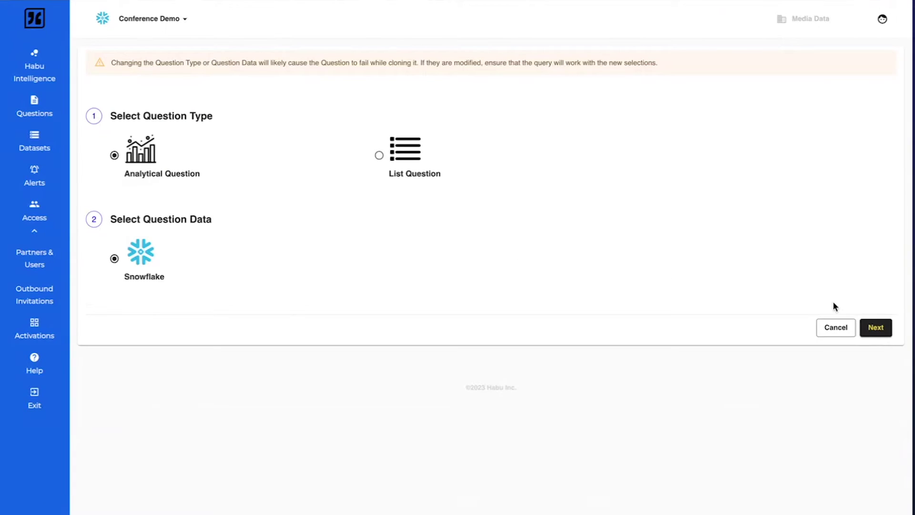
left_click(864, 328)
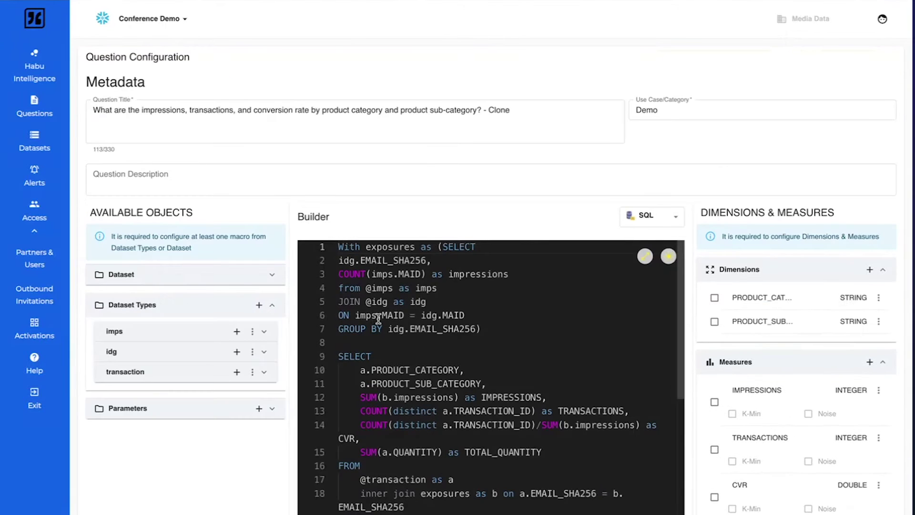
scroll(461, 301, "down", 1)
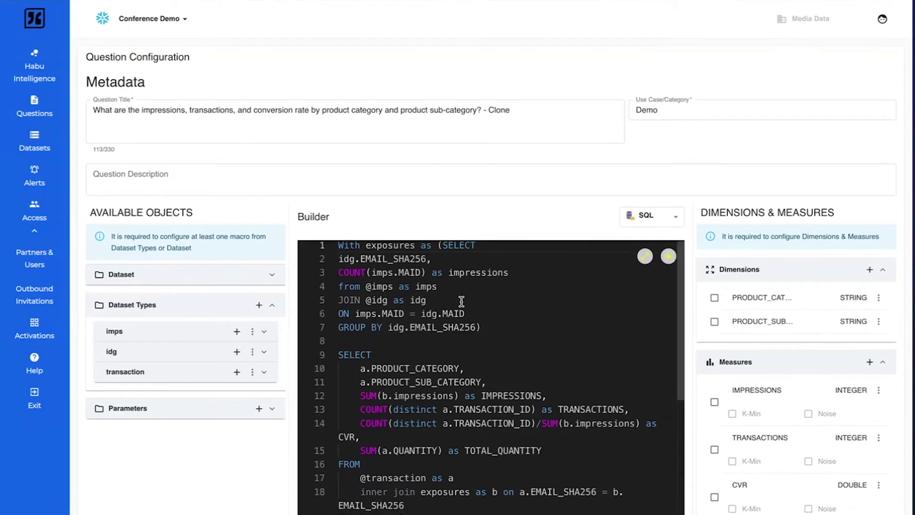
left_click(277, 279)
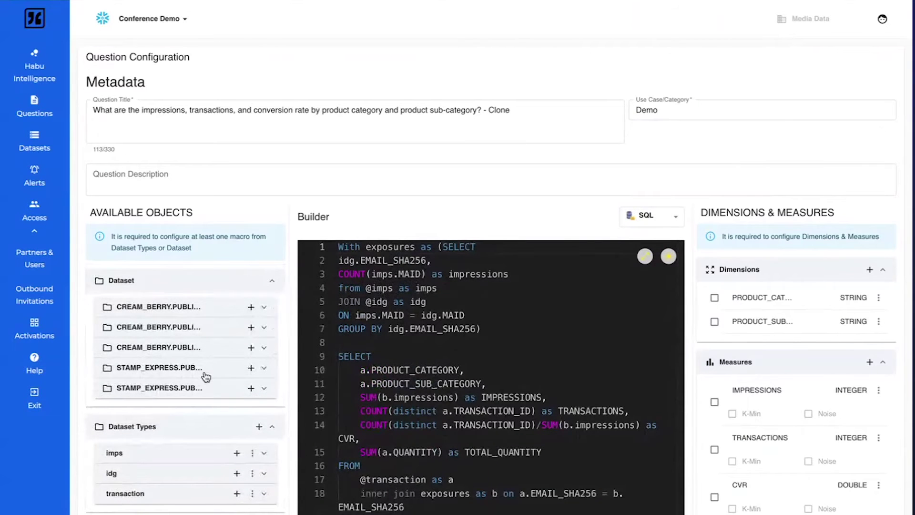
scroll(196, 378, "down", 3)
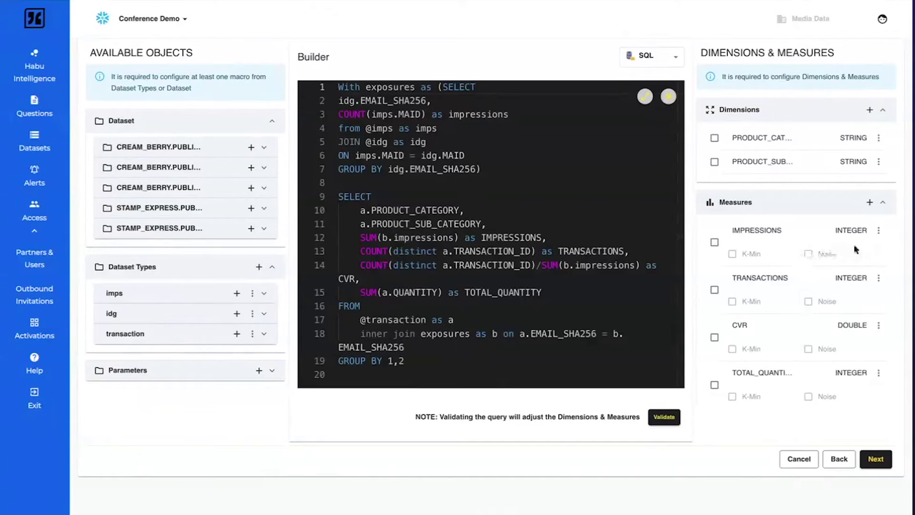
- Enable K-Min and Noise for the IMPRESSIONS measure, and cancel the question clone
left_click(879, 234)
left_click(817, 249)
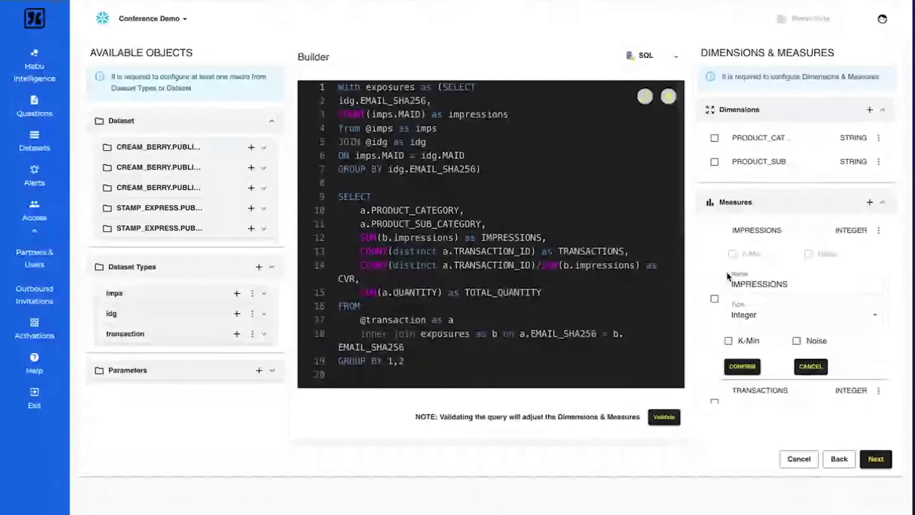
left_click(727, 340)
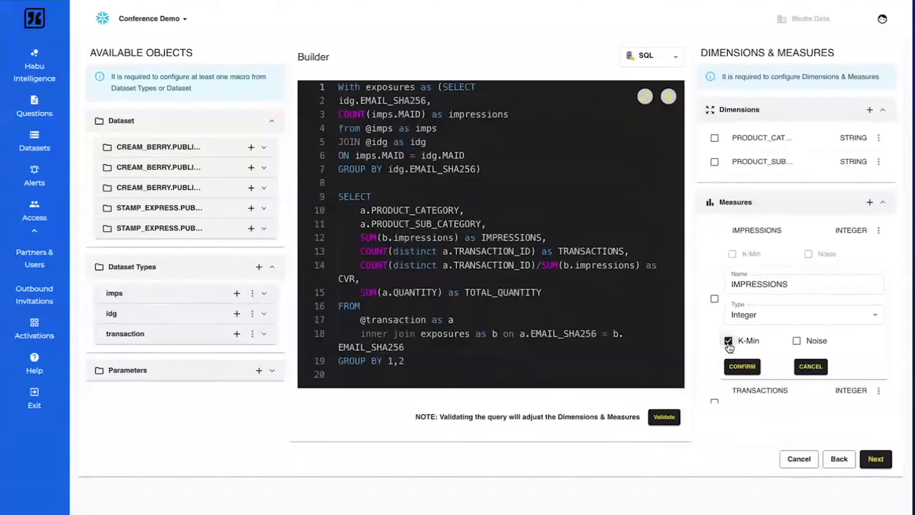
left_click(803, 342)
left_click(798, 459)
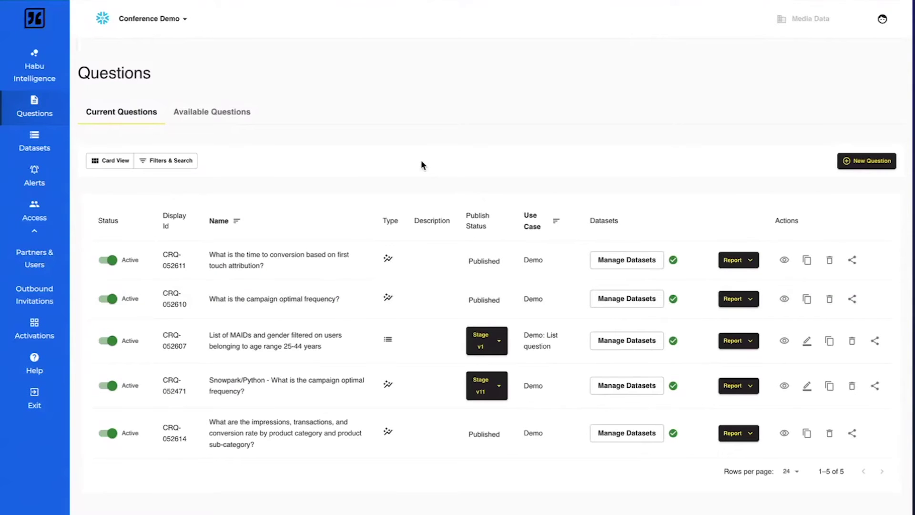
- Look at the new report run form and the details of the Snowpark/Python campaign optimal frequency question, closing both without saving
left_click(751, 387)
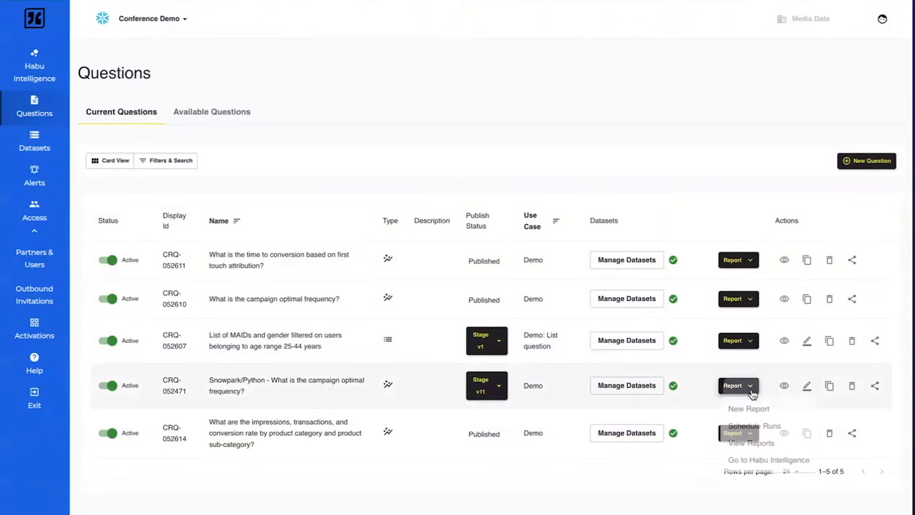
left_click(747, 407)
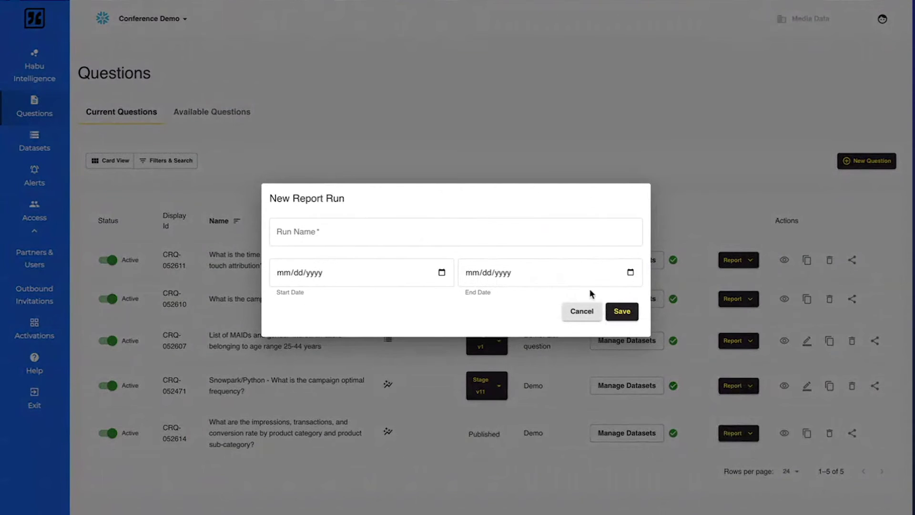
left_click(582, 312)
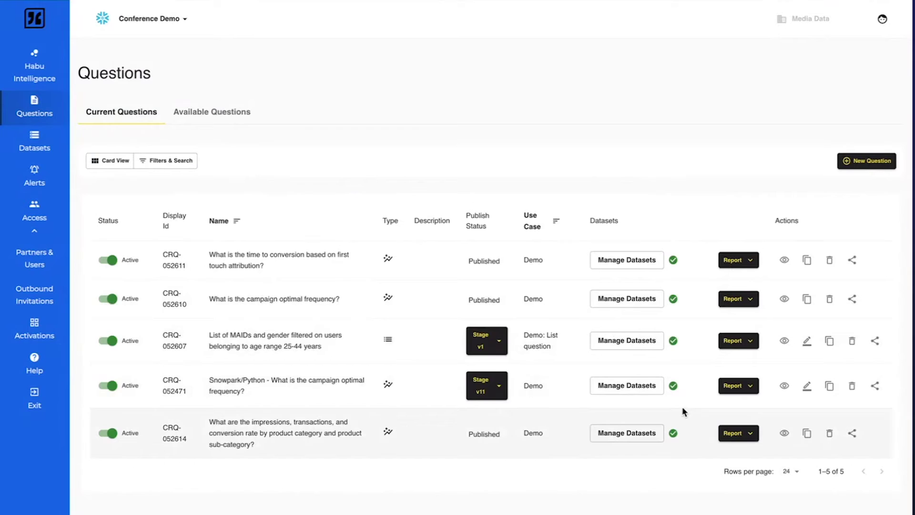
left_click(784, 387)
left_click(635, 171)
- Start cloning the Snowpark/Python campaign optimal frequency question as an analytical Snowflake question, and examine its Python code
left_click(829, 386)
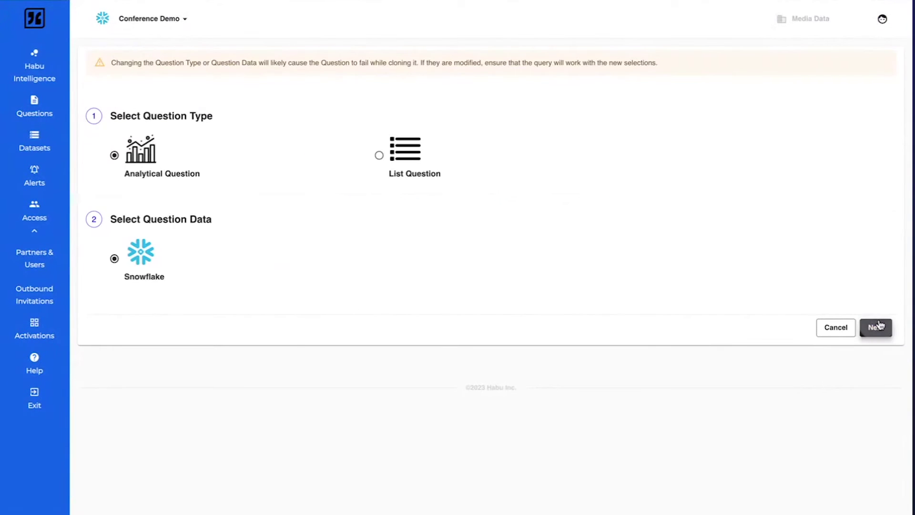
left_click(876, 327)
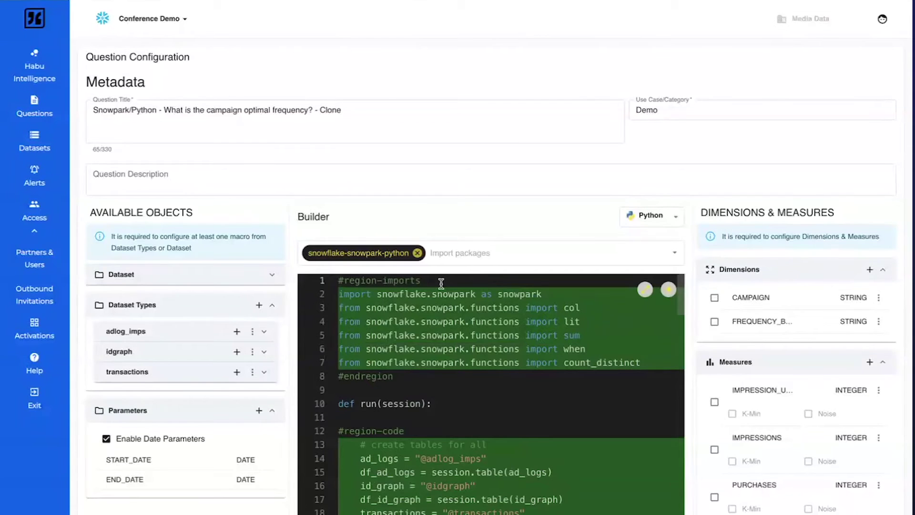
scroll(410, 351, "down", 1)
scroll(410, 351, "down", 3)
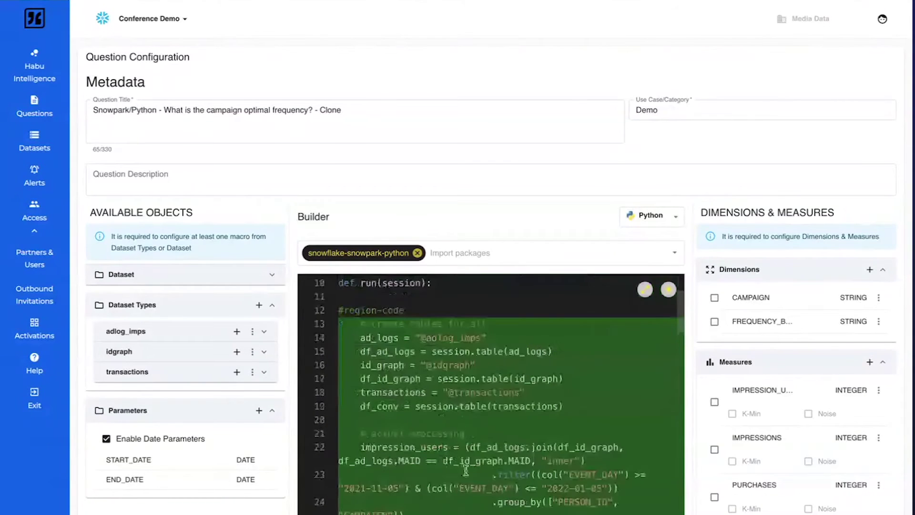